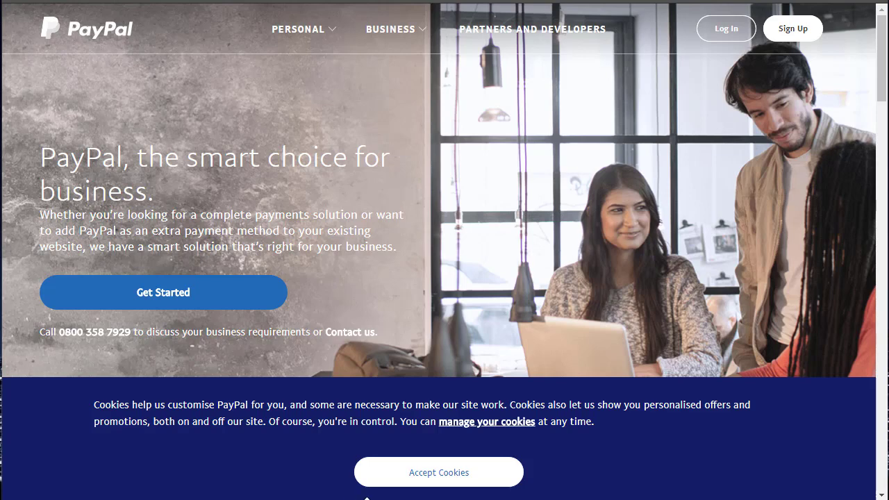
- Accept cookies and sign in to the PayPal business account using the texted security code
click(438, 477)
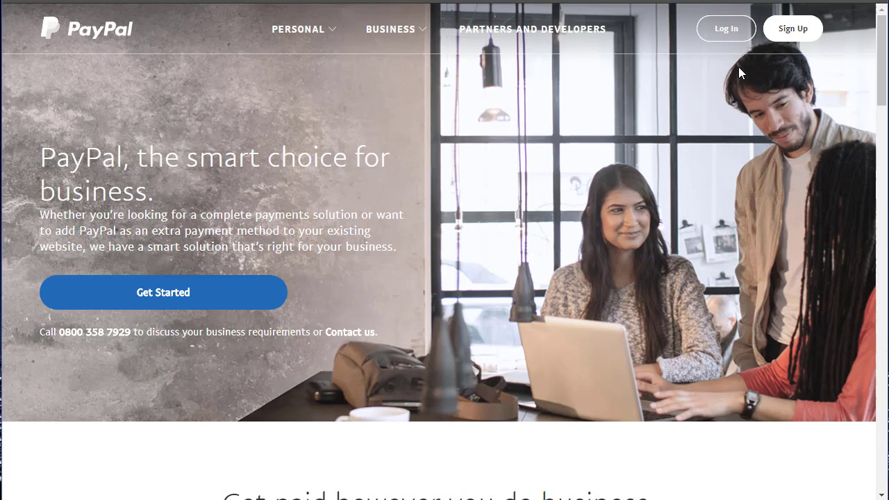
click(727, 35)
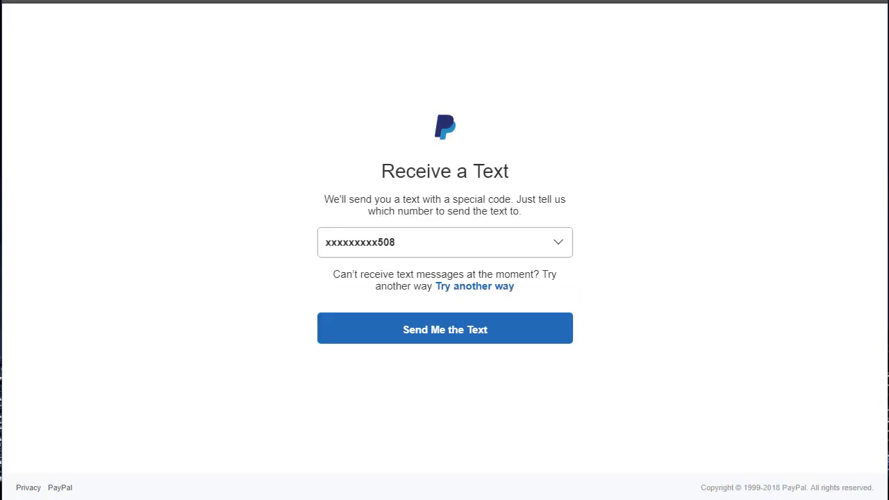
click(489, 337)
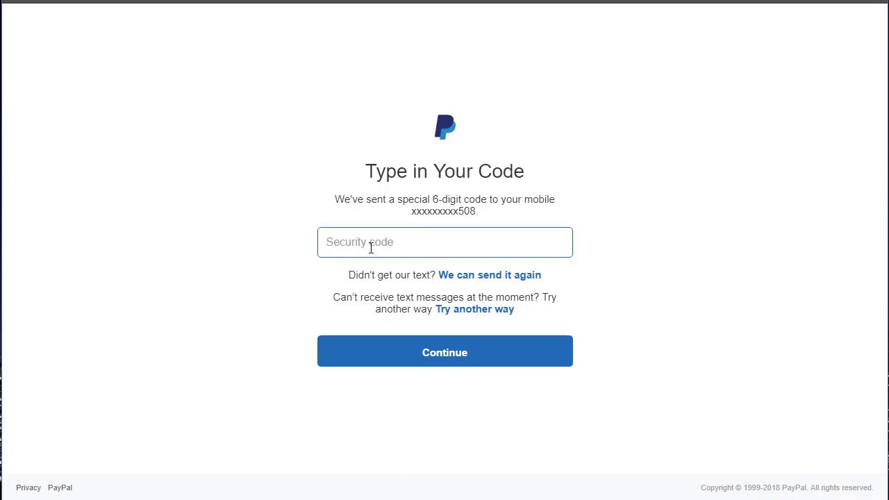
click(438, 358)
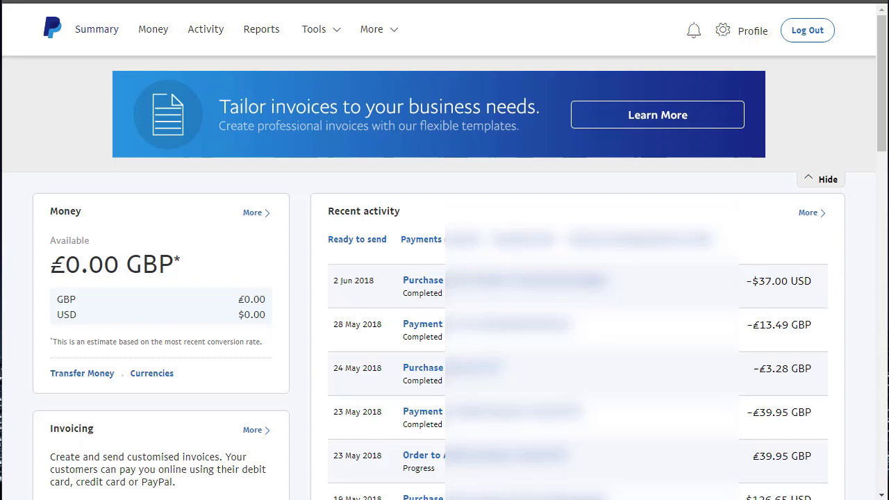
- Go to Profile and Settings and show the My account settings list
click(748, 35)
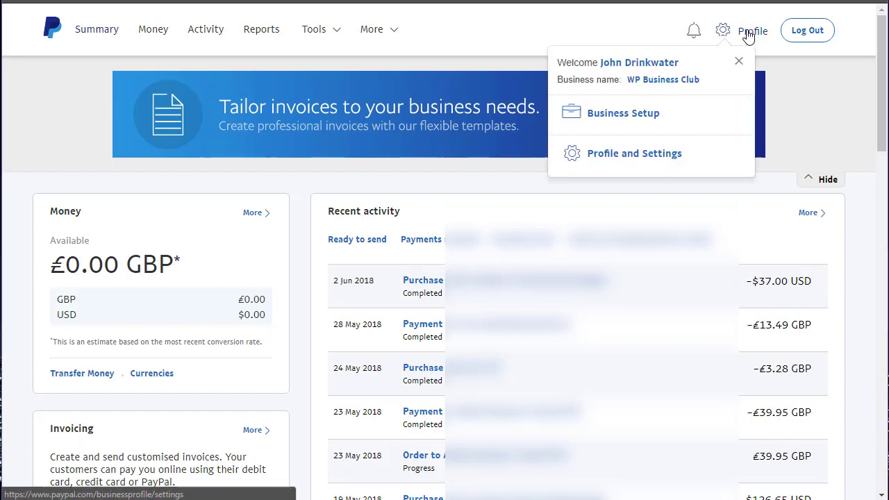
click(644, 159)
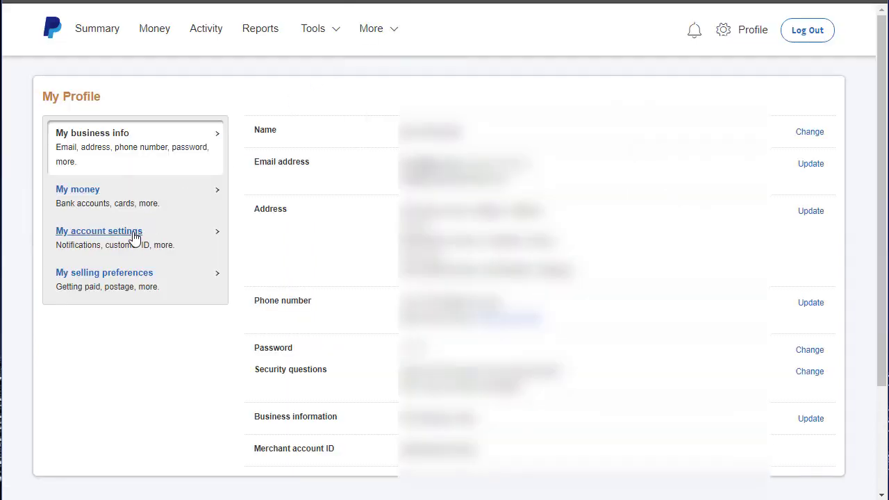
click(96, 238)
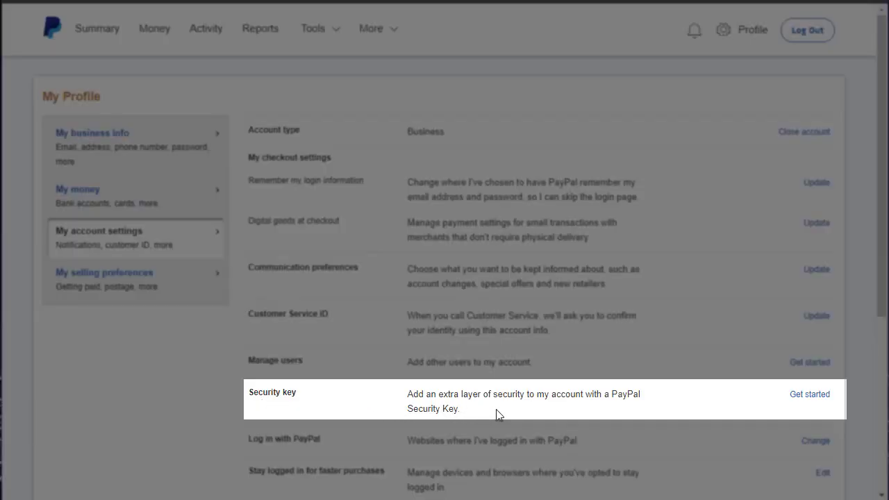
- Start security key setup and register the saved mobile number as a new number
click(806, 395)
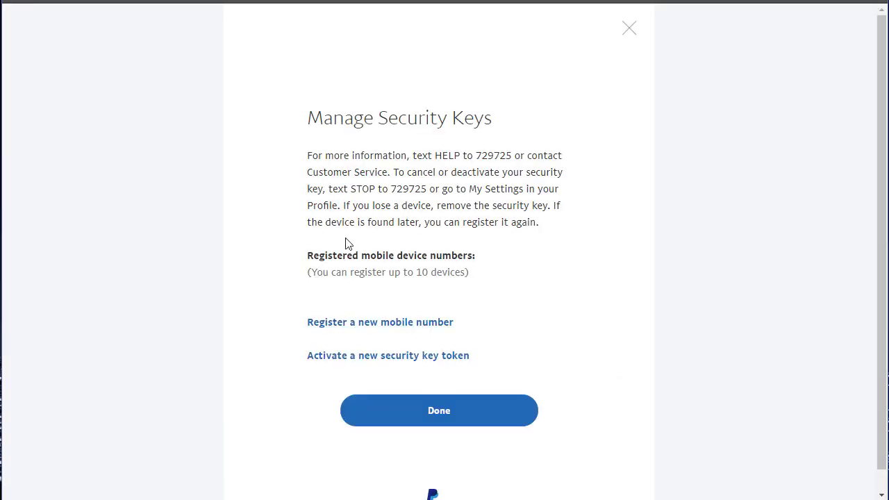
click(368, 329)
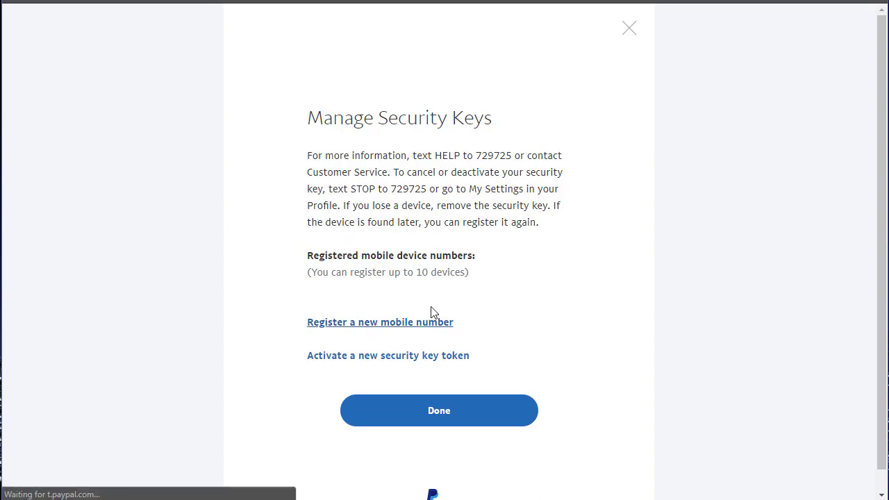
click(483, 252)
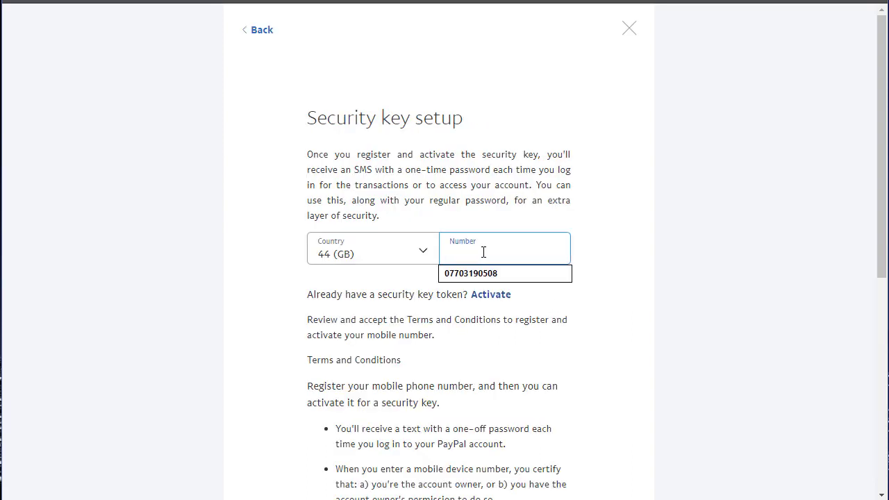
click(496, 271)
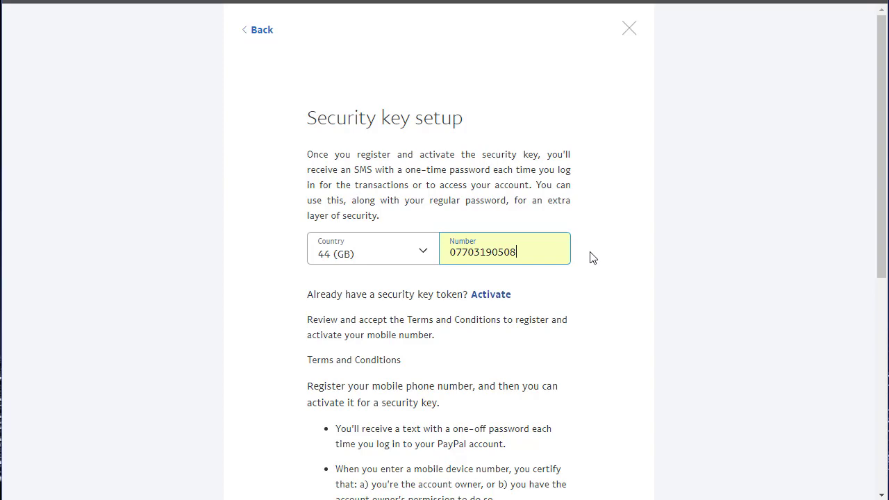
scroll(593, 258, down, 2)
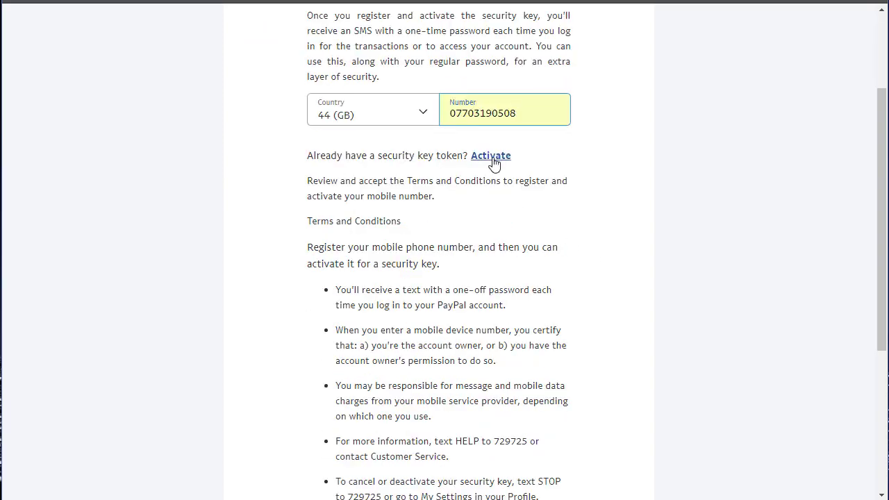
scroll(520, 208, down, 3)
scroll(521, 216, down, 1)
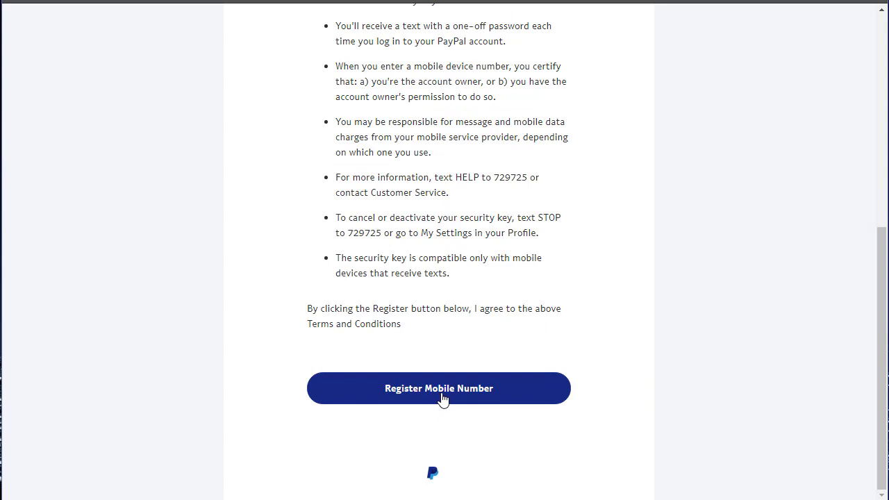
click(443, 399)
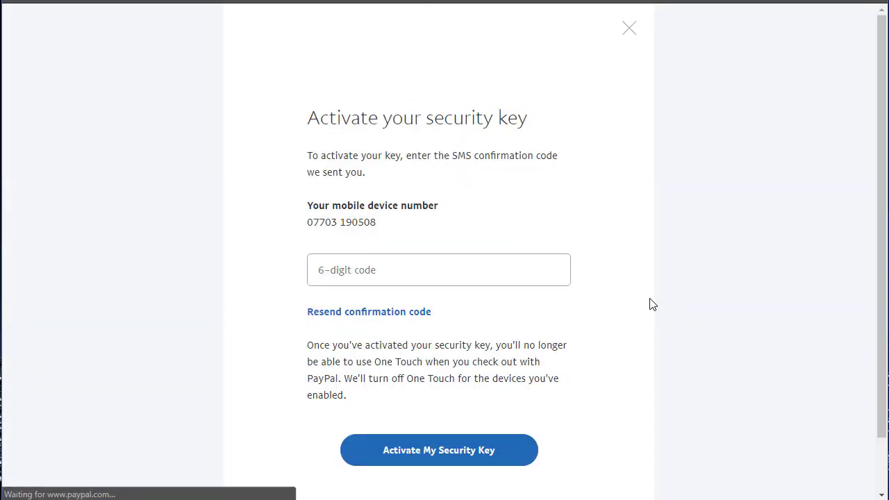
- Activate the security key with the texted six-digit confirmation code and finish
click(479, 278)
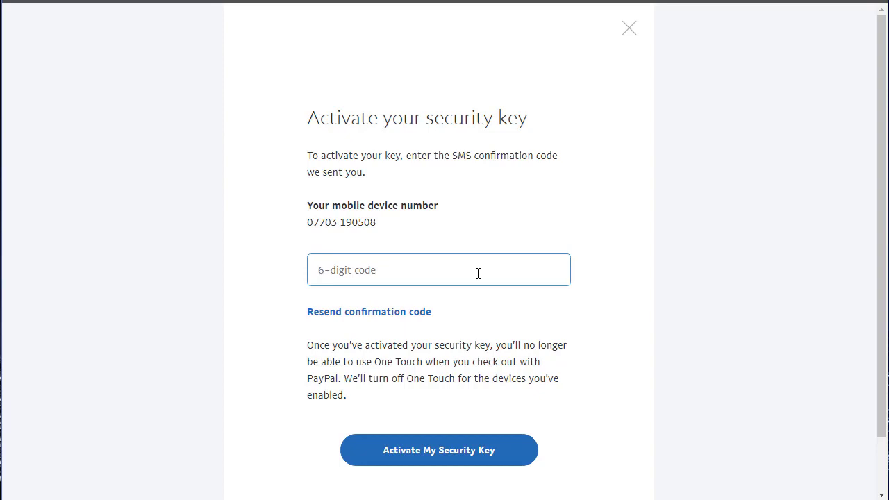
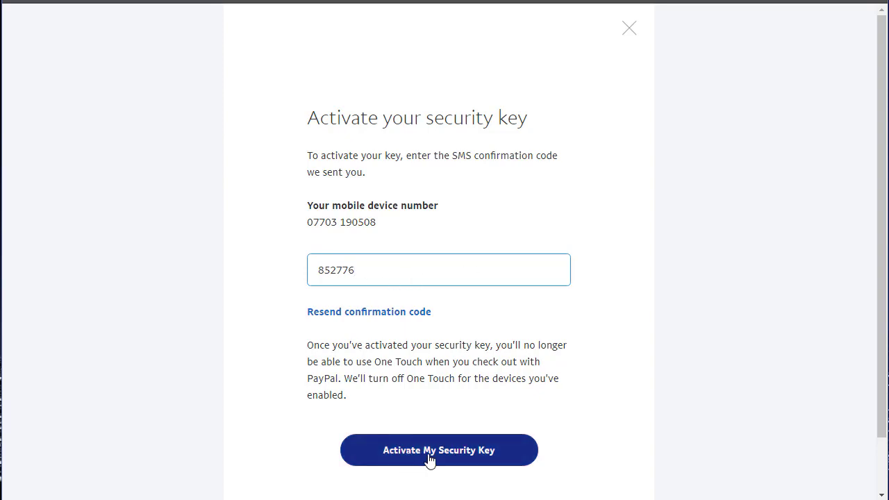
click(407, 461)
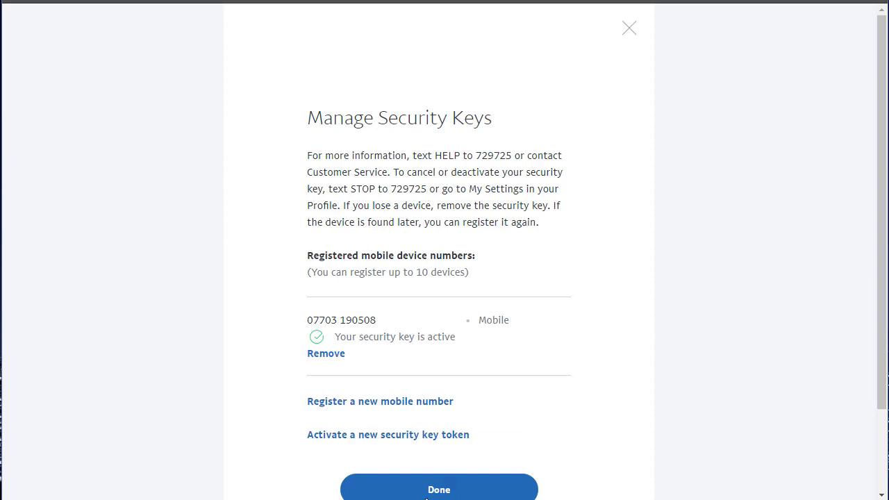
click(439, 490)
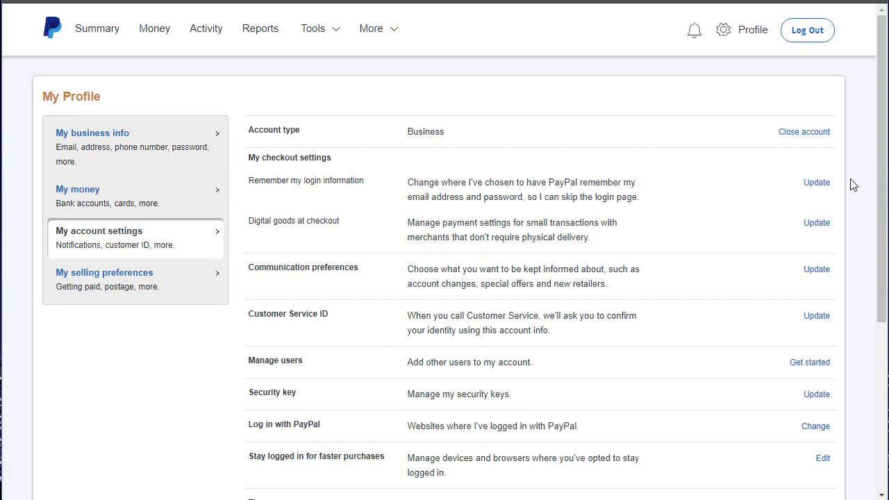
- Log out of the PayPal account
click(790, 35)
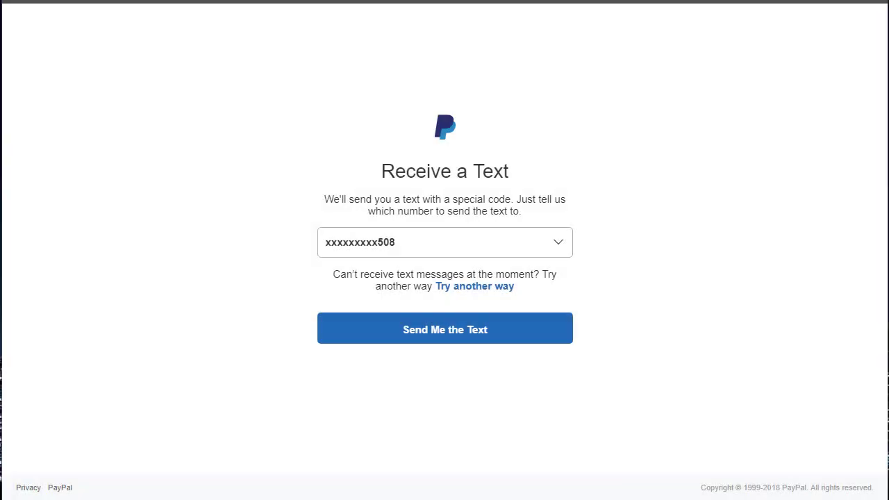